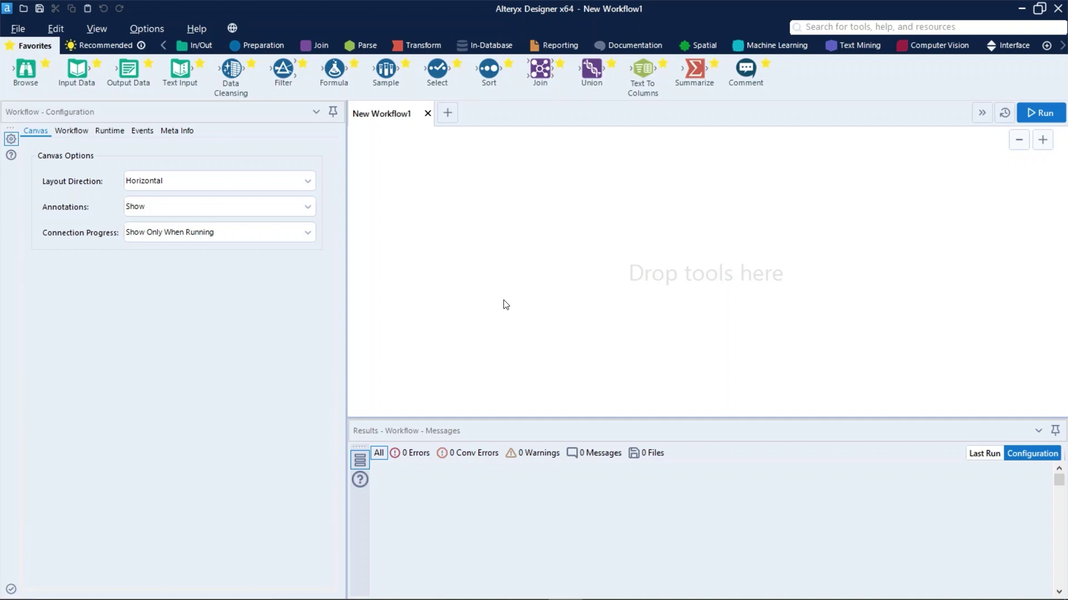
# Step: Open the 'Test with Output' workflow from the Data Meaning Alteryx Server - Development gallery
pyautogui.click(22, 31)
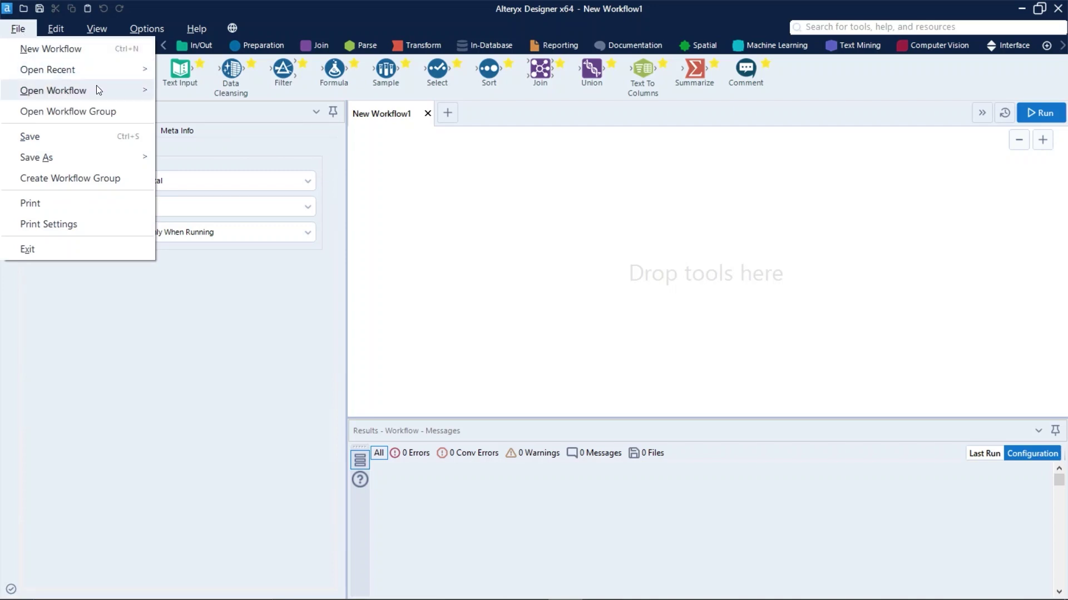
pyautogui.moveTo(97, 87)
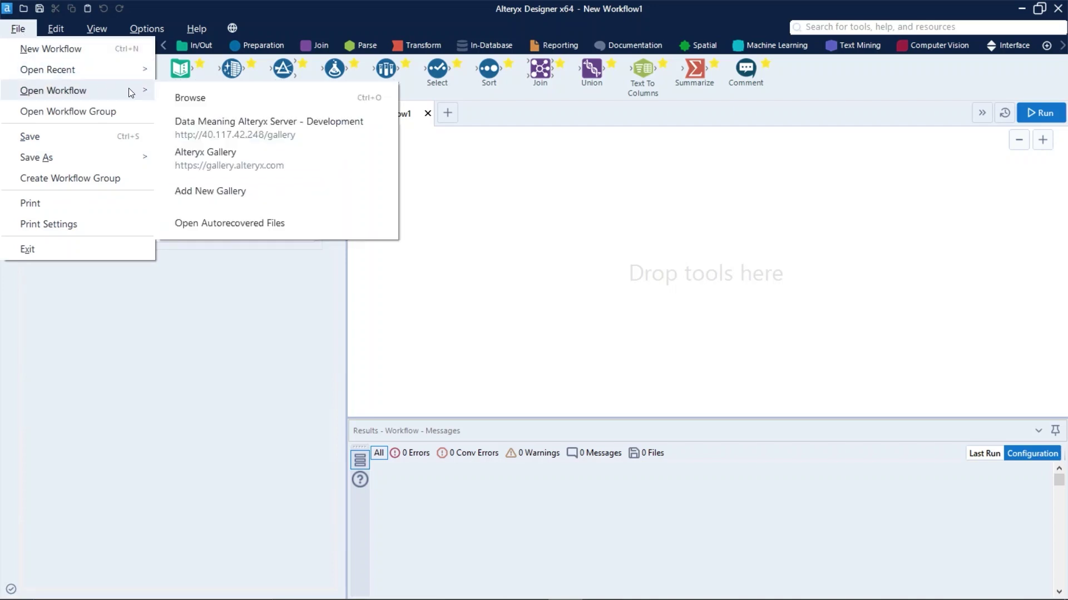
pyautogui.click(195, 125)
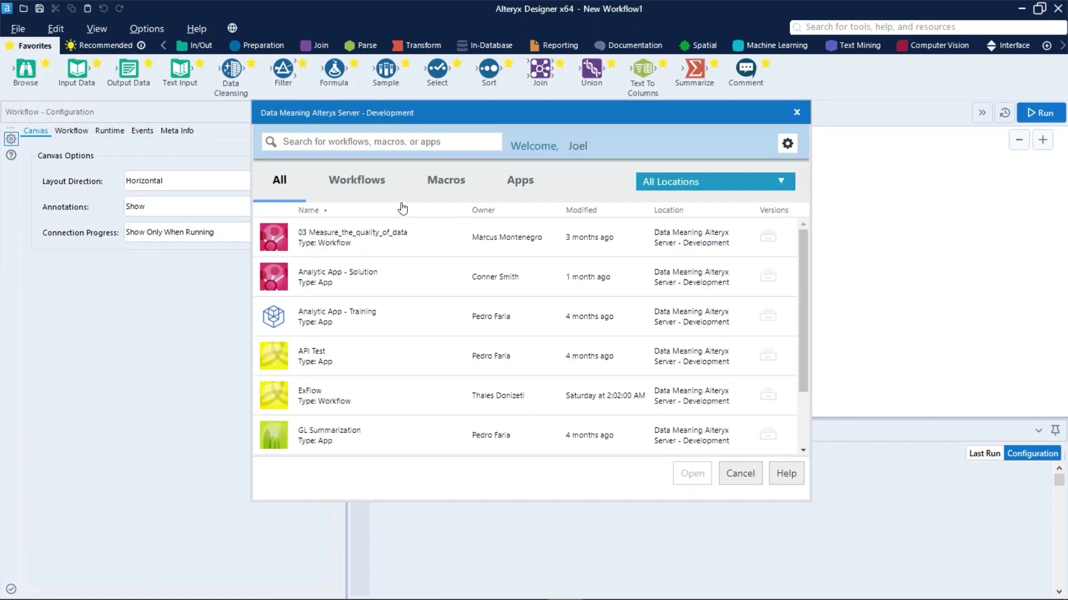
pyautogui.click(378, 194)
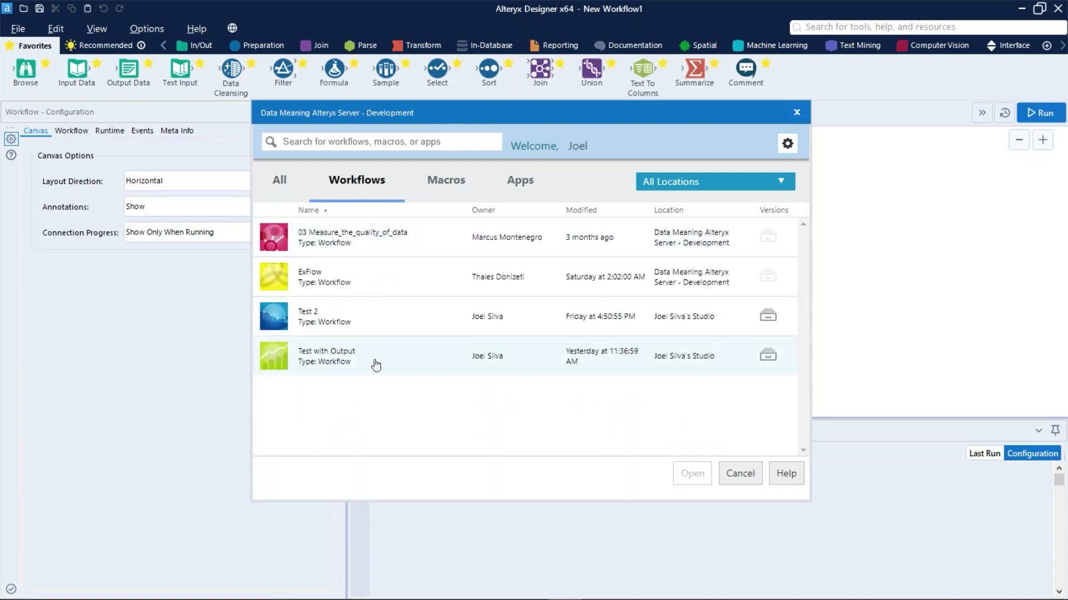
pyautogui.click(387, 374)
pyautogui.click(693, 473)
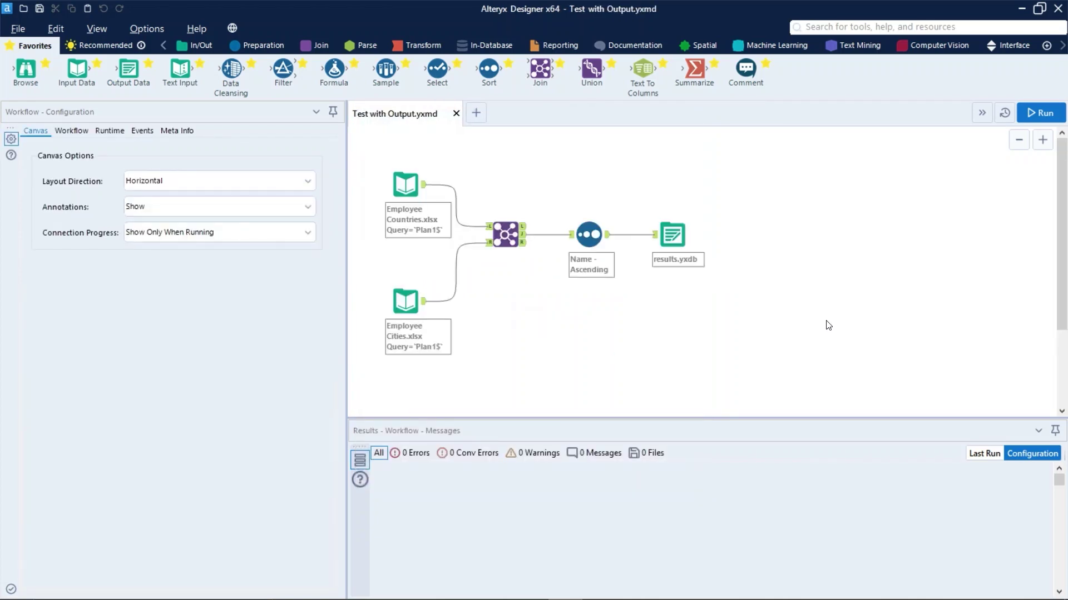
# Step: Run the workflow successfully, then delete the Employee Countries.xlsx input from the canvas
pyautogui.click(1035, 117)
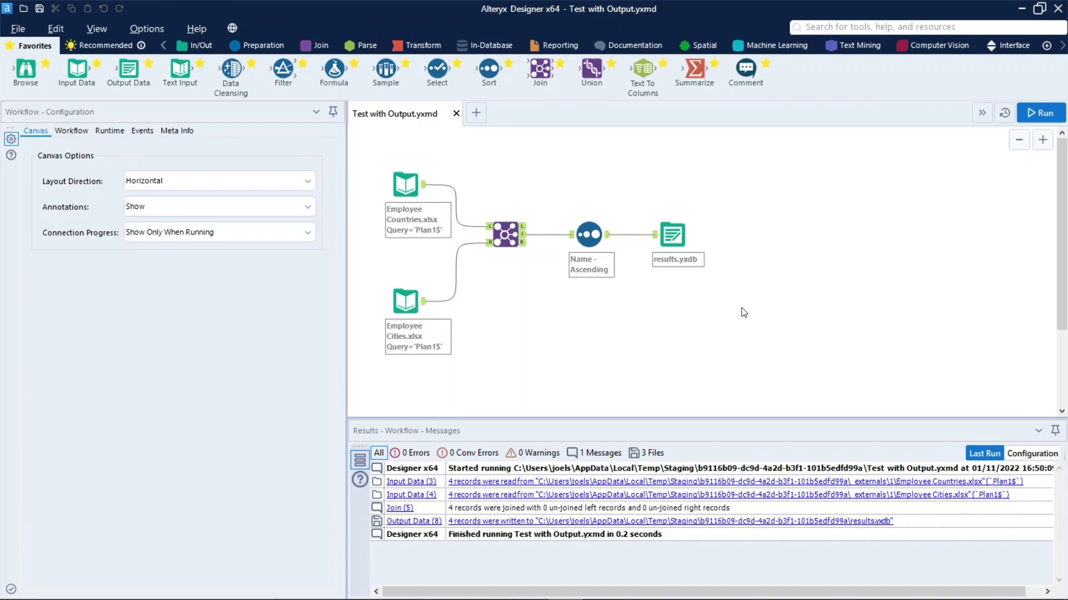
pyautogui.click(408, 197)
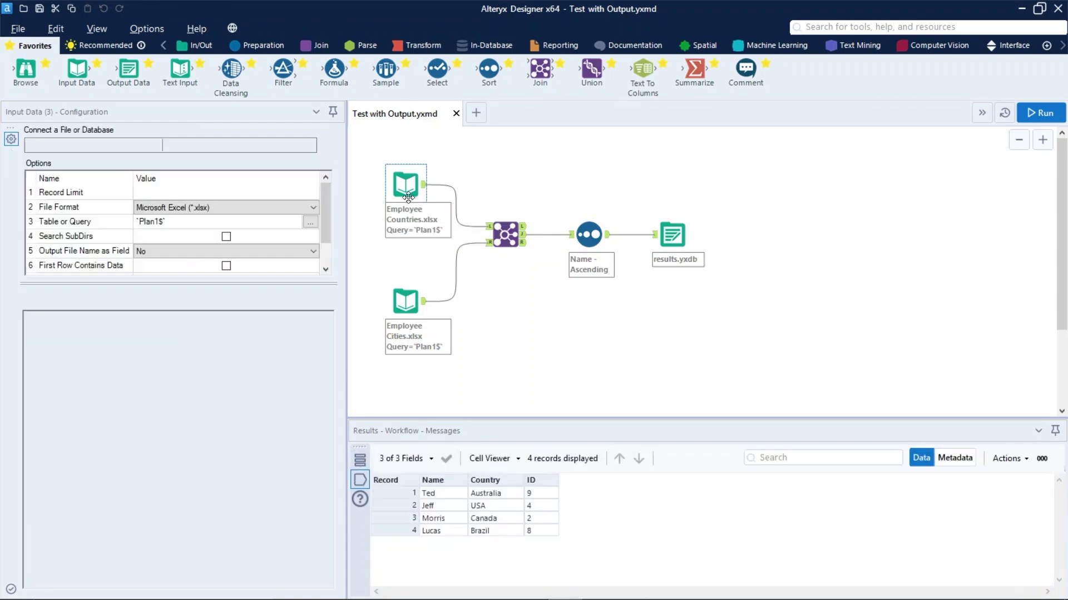
pyautogui.press('Delete')
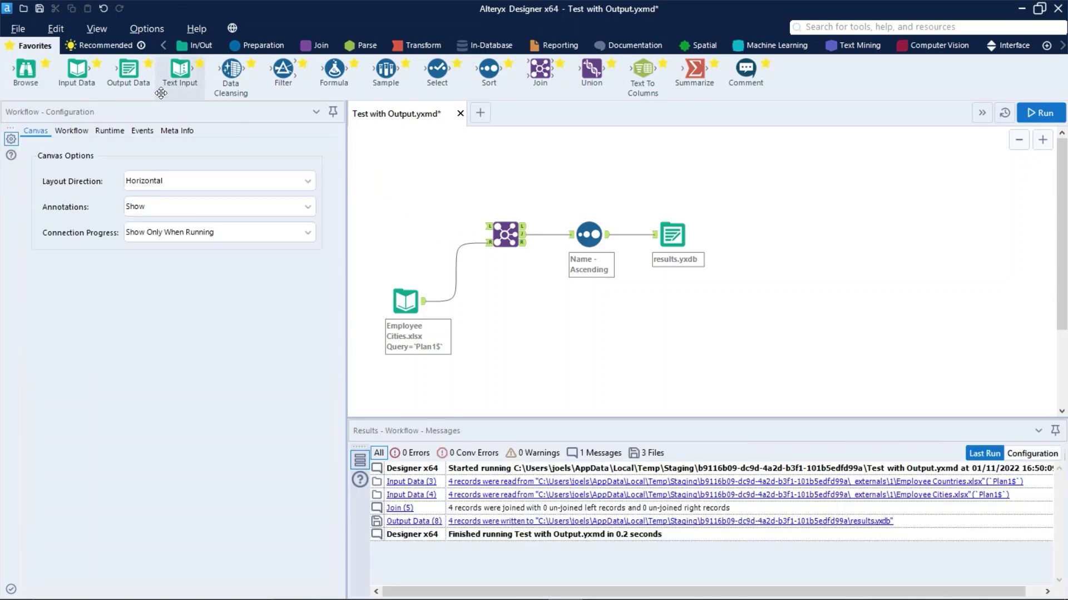
# Step: Save the workflow to the Data Meaning Alteryx Server gallery renamed 'Test with Error'
pyautogui.click(28, 33)
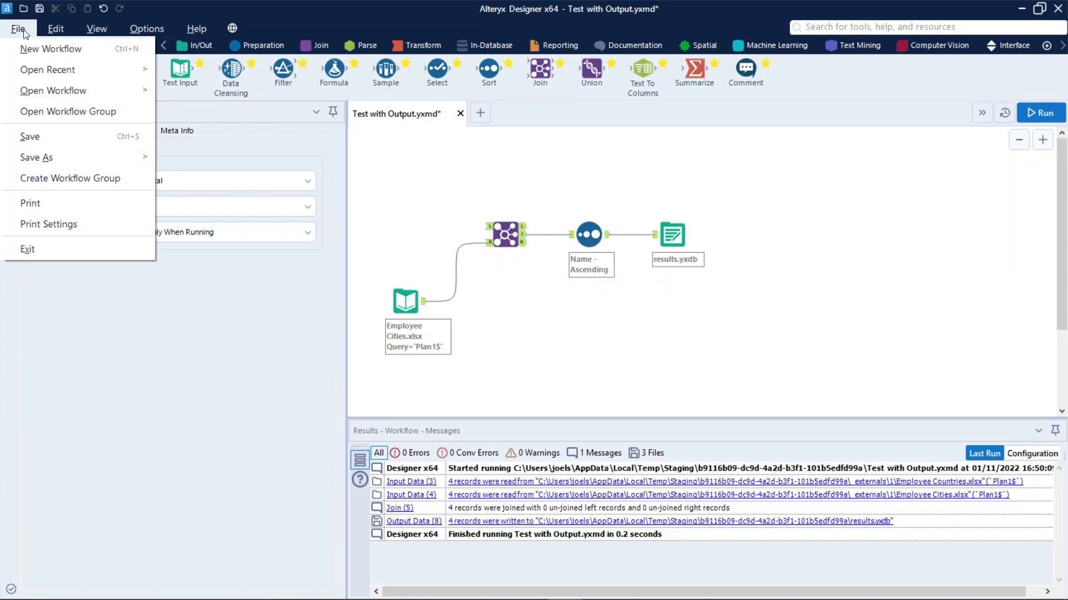
pyautogui.moveTo(82, 157)
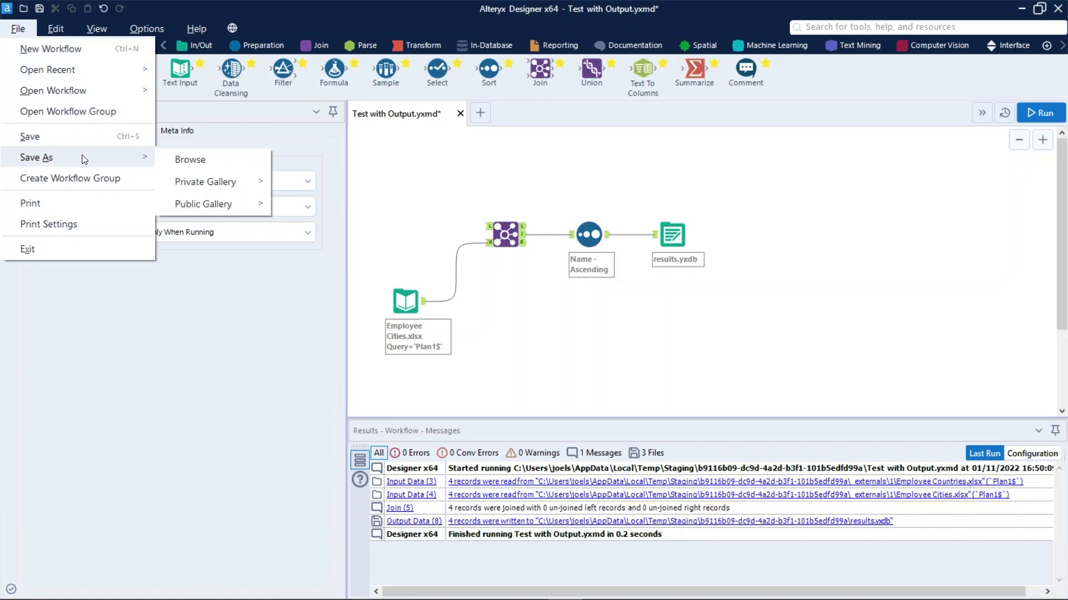
pyautogui.moveTo(208, 181)
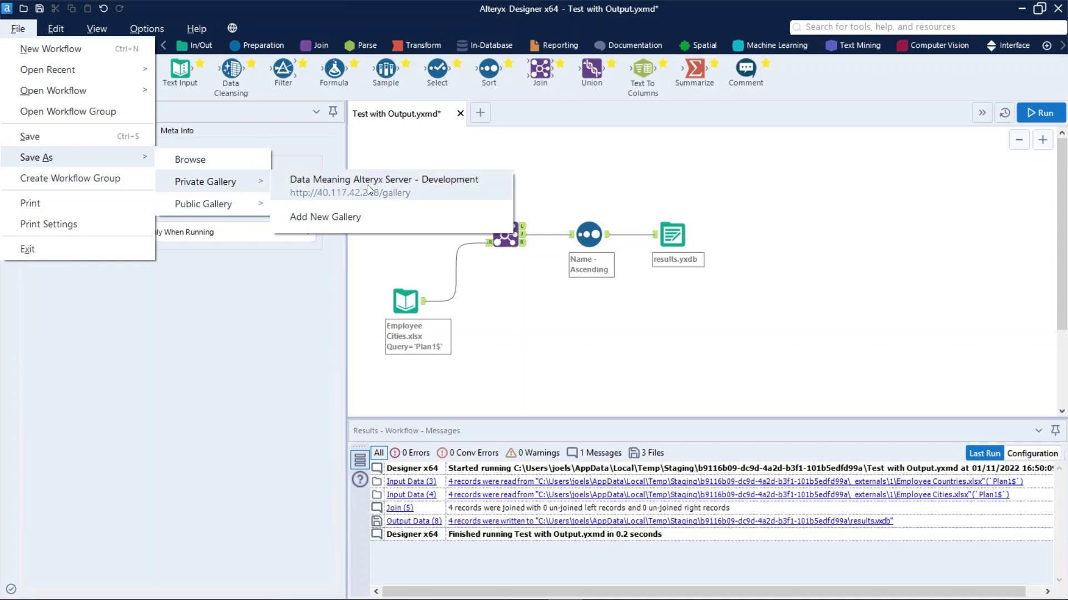
pyautogui.click(389, 188)
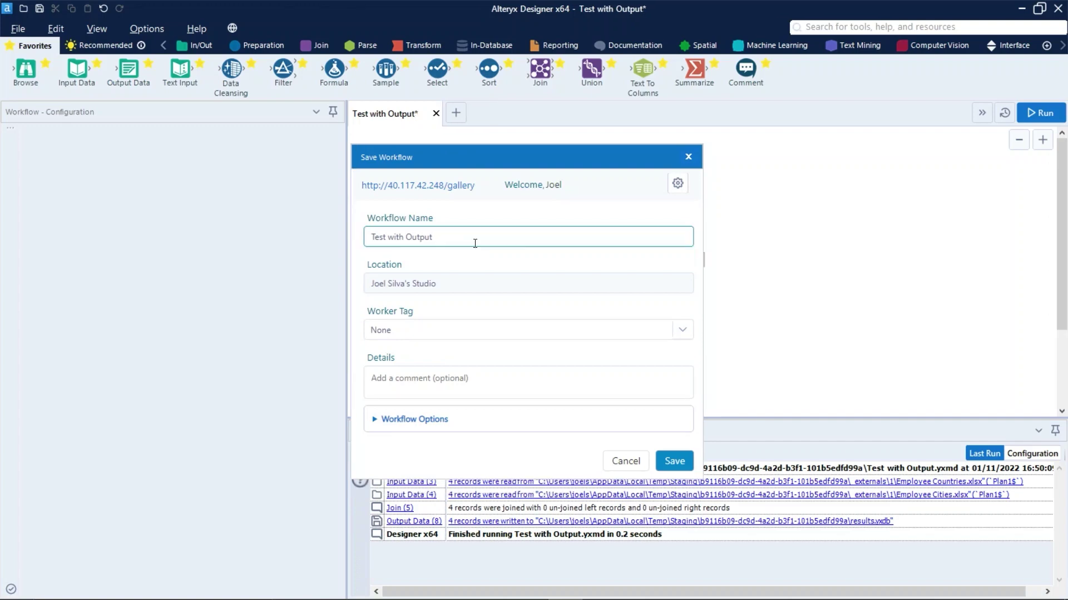
pyautogui.press('BackSpace')
pyautogui.press('BackSpace')
pyautogui.write('Error')
pyautogui.click(672, 462)
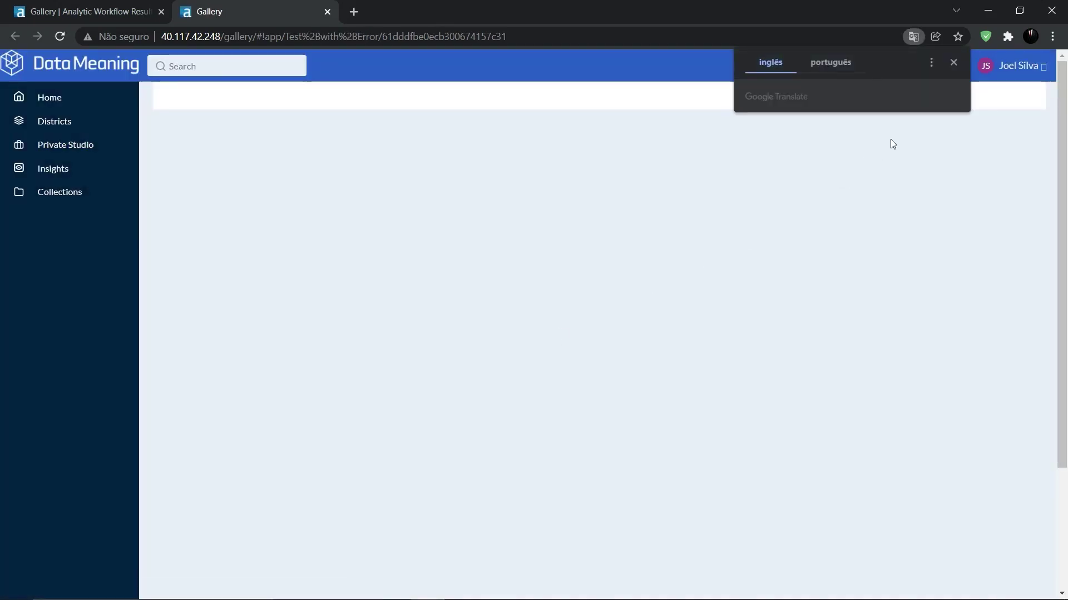
# Step: Dismiss the translation popup and open the Test with Error page from Private Studio
pyautogui.click(952, 64)
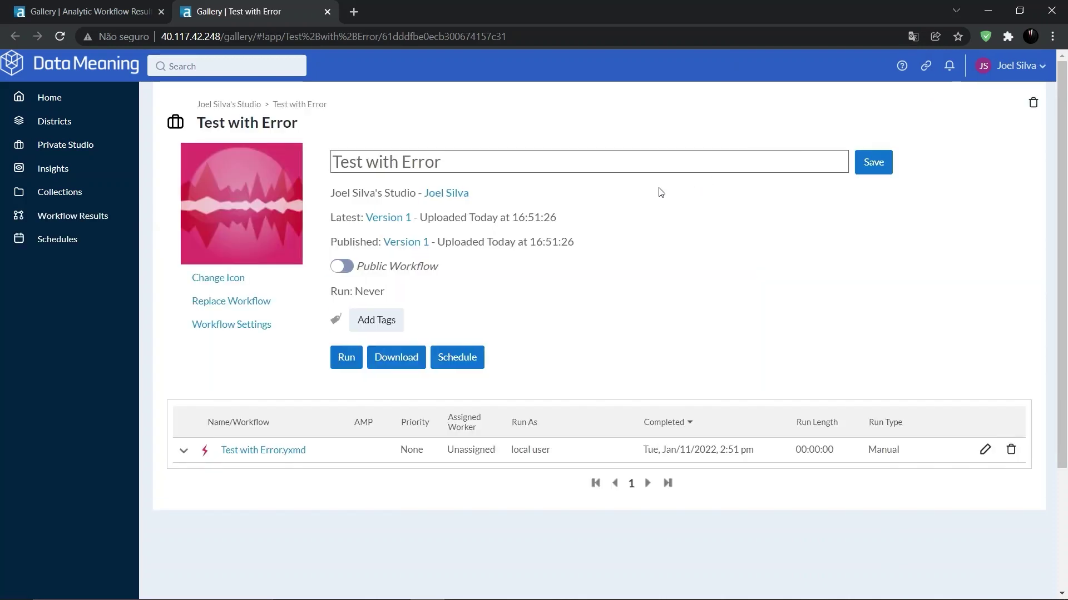
pyautogui.click(63, 154)
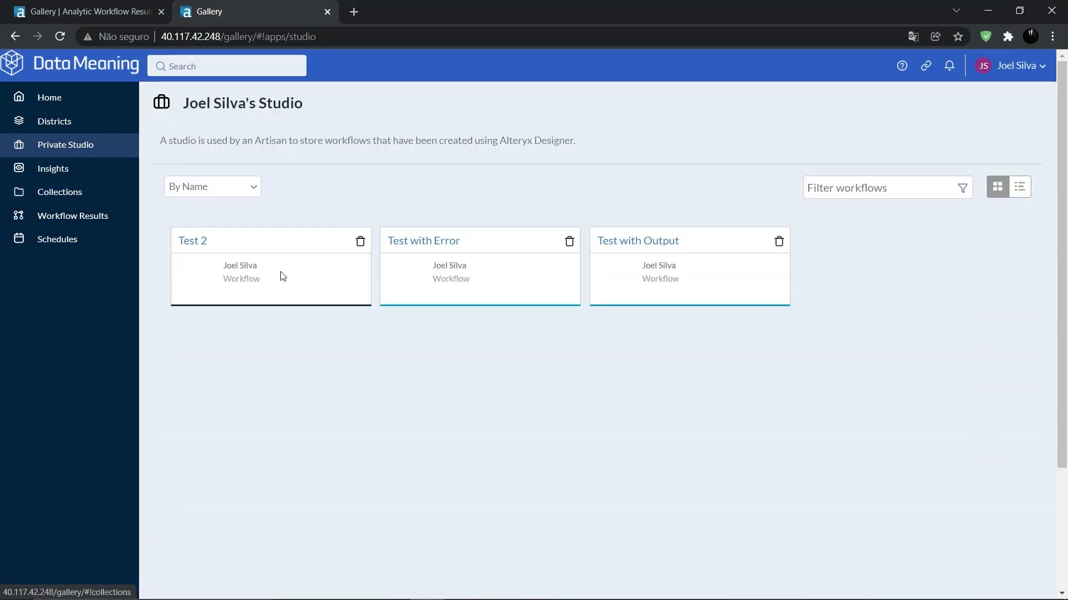
pyautogui.click(434, 242)
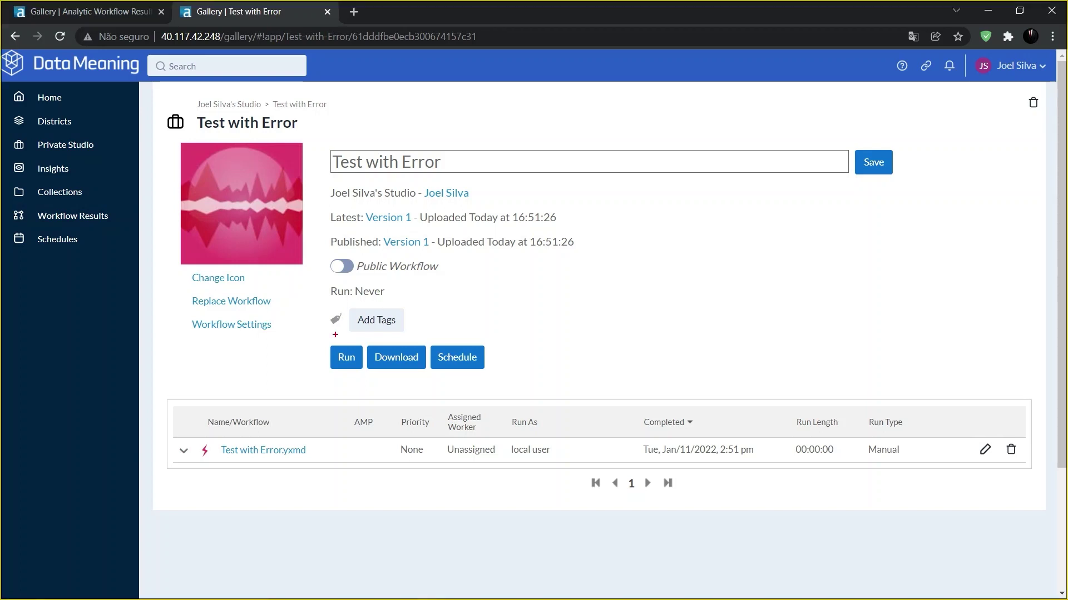
pyautogui.moveTo(325, 343); pyautogui.dragTo(365, 376)
pyautogui.press('Escape')
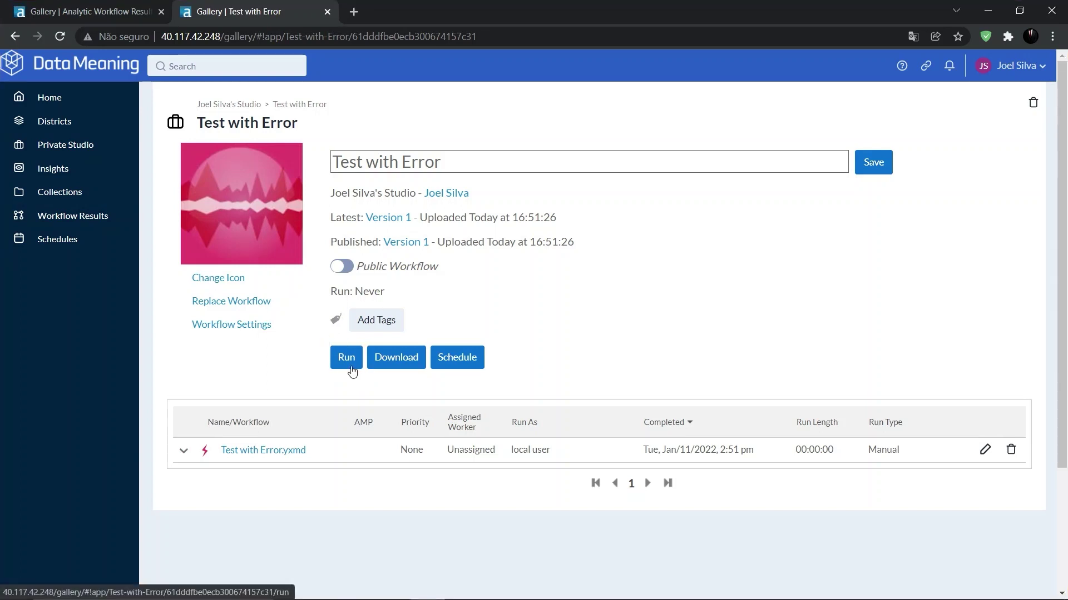
# Step: Run Test with Error on the server, which fails on the Join (Tool Id: 5)
pyautogui.click(351, 371)
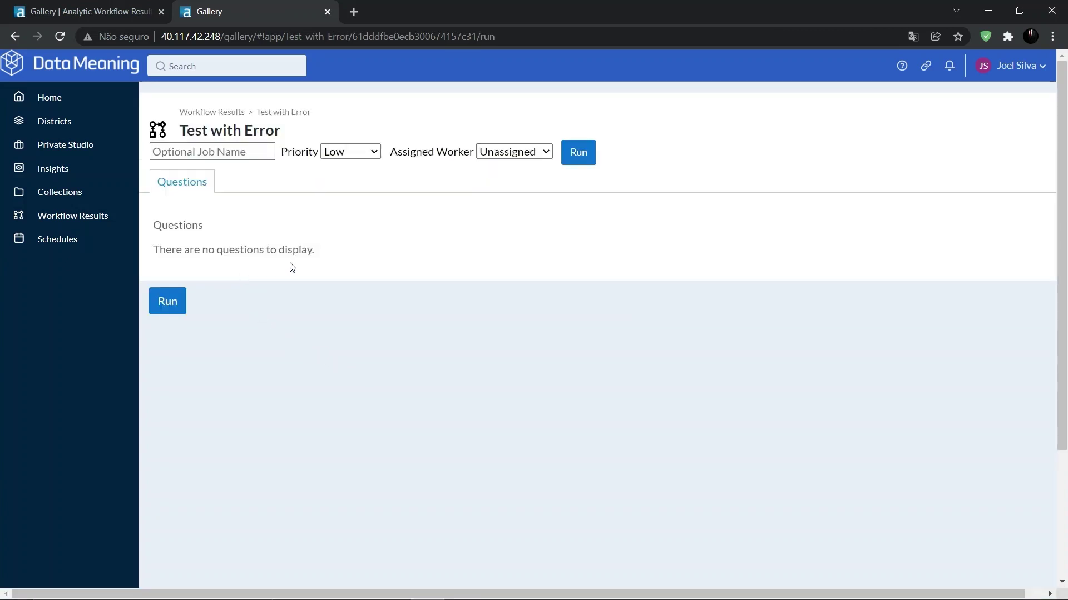
pyautogui.click(167, 301)
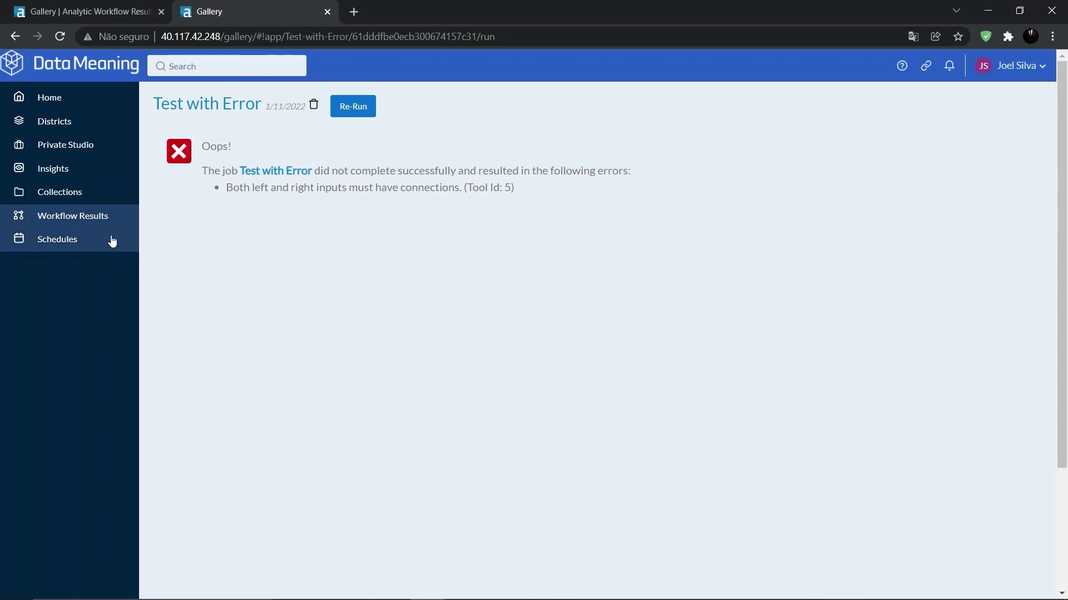
# Step: Open Workflow Results and expand the Test with Error run's message log
pyautogui.click(89, 221)
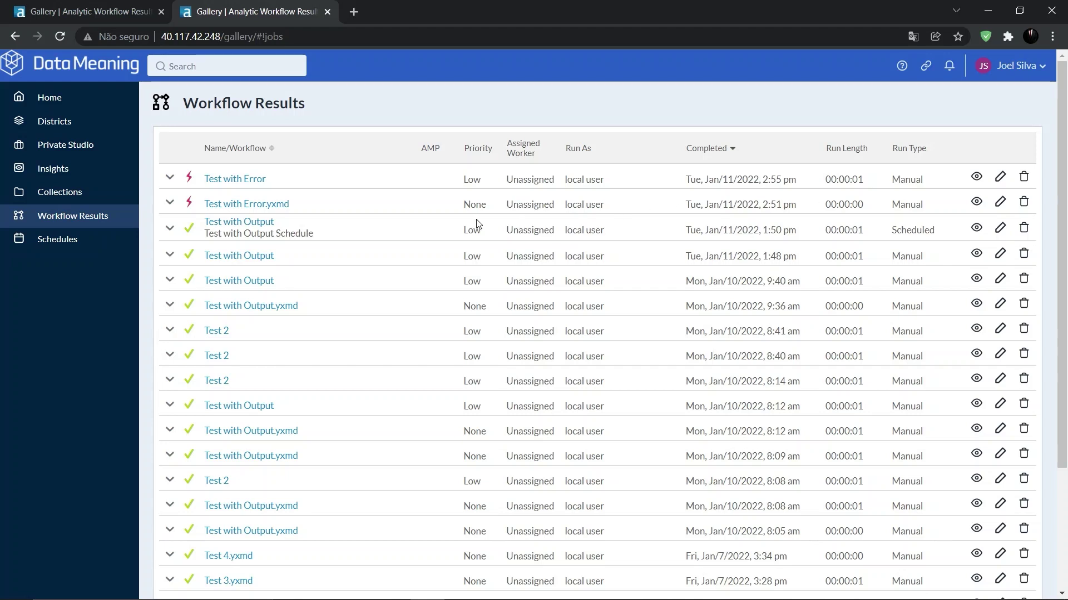
pyautogui.click(170, 230)
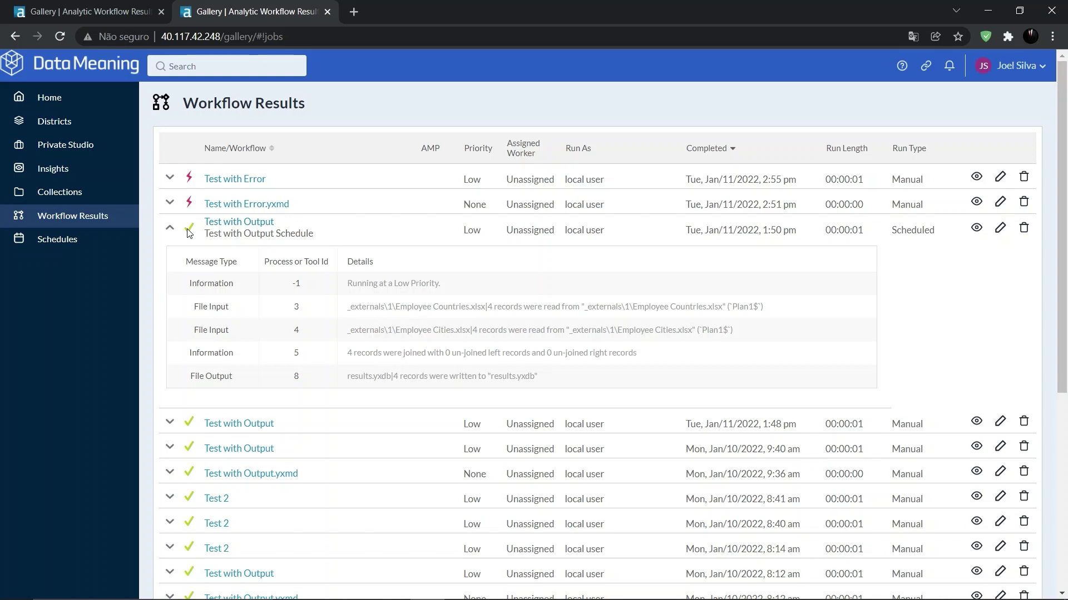
pyautogui.click(168, 180)
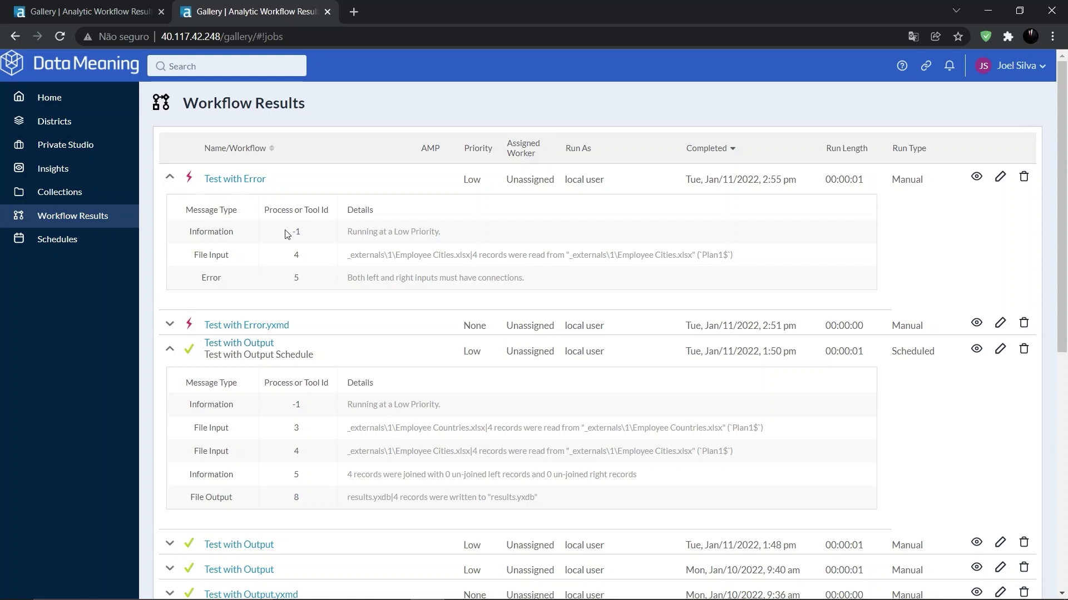
# Step: Highlight the missing-connections error message, then return to the Private Studio workflow list
pyautogui.doubleClick(212, 278)
pyautogui.moveTo(346, 278); pyautogui.dragTo(541, 288)
pyautogui.click(541, 287)
pyautogui.scroll(-2, 539, 287)
pyautogui.scroll(-2, 510, 318)
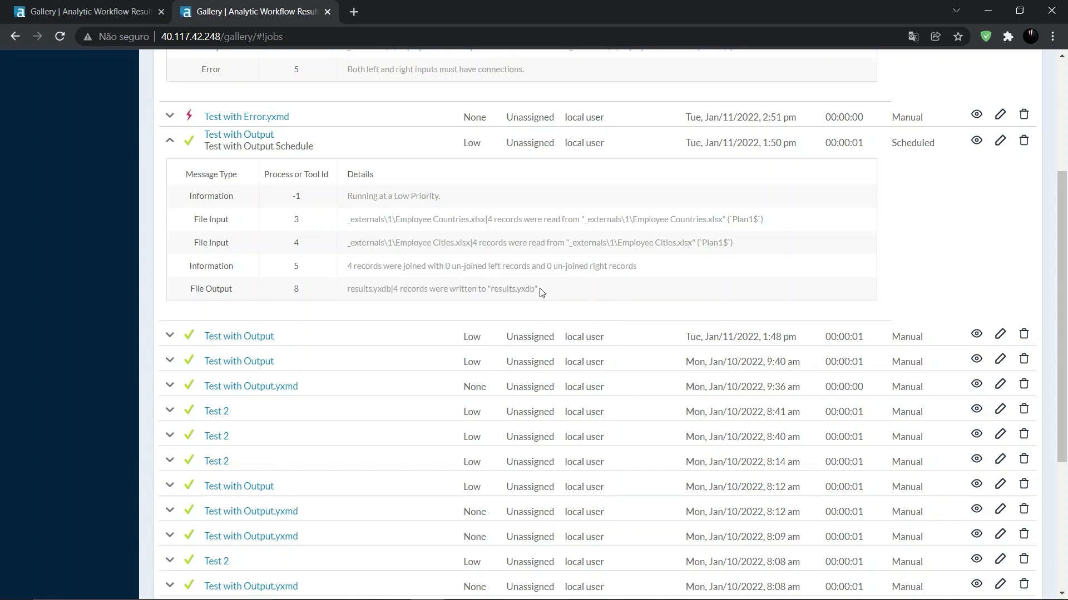
pyautogui.scroll(5, 542, 293)
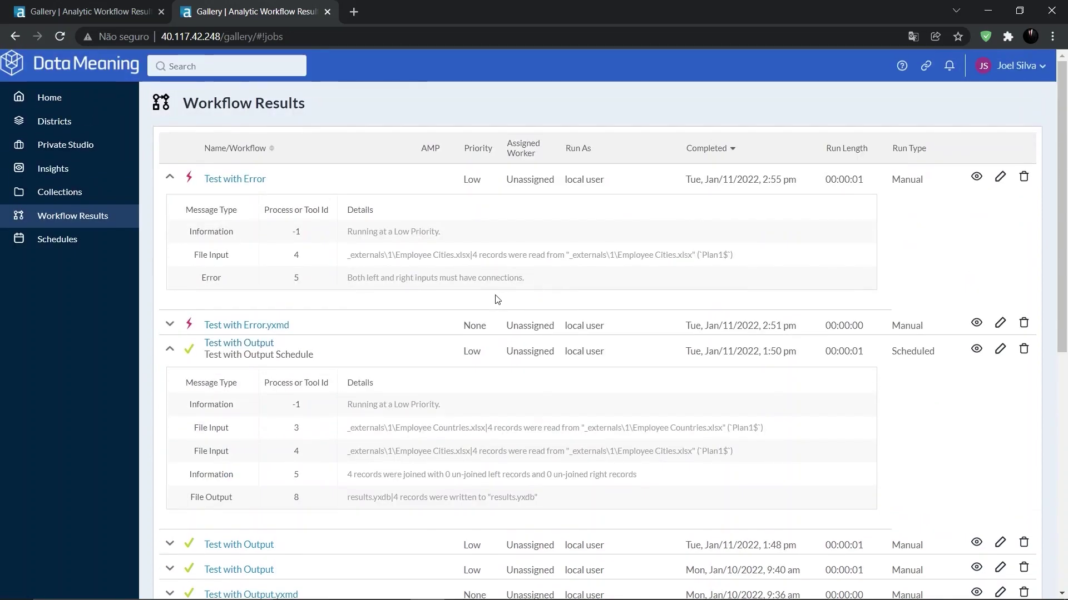
pyautogui.click(98, 150)
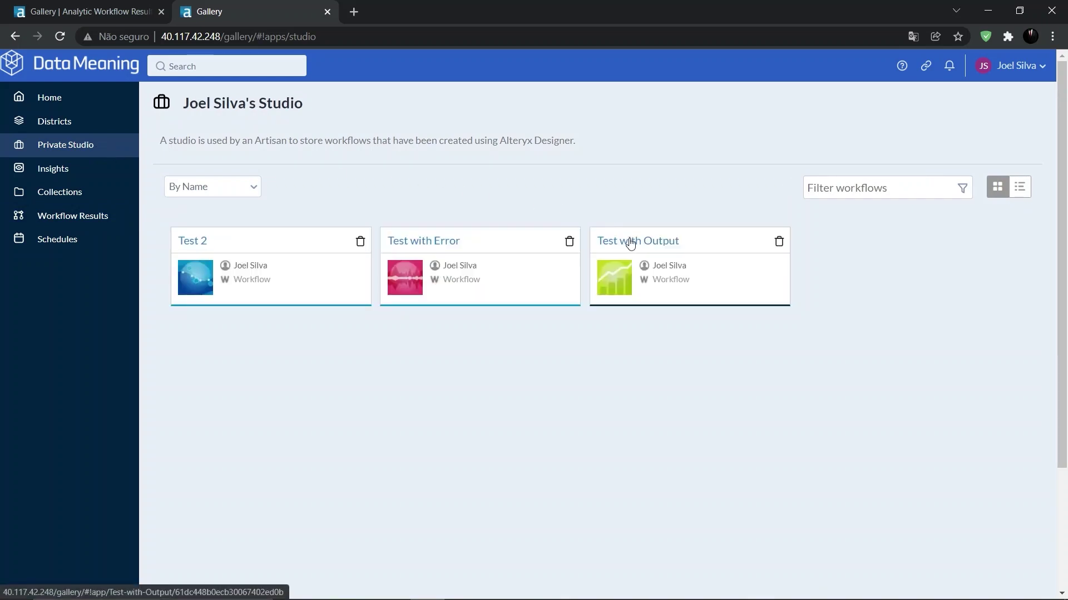
# Step: Expand the Test with Output scheduled run log, then go to the Collections page
pyautogui.click(630, 242)
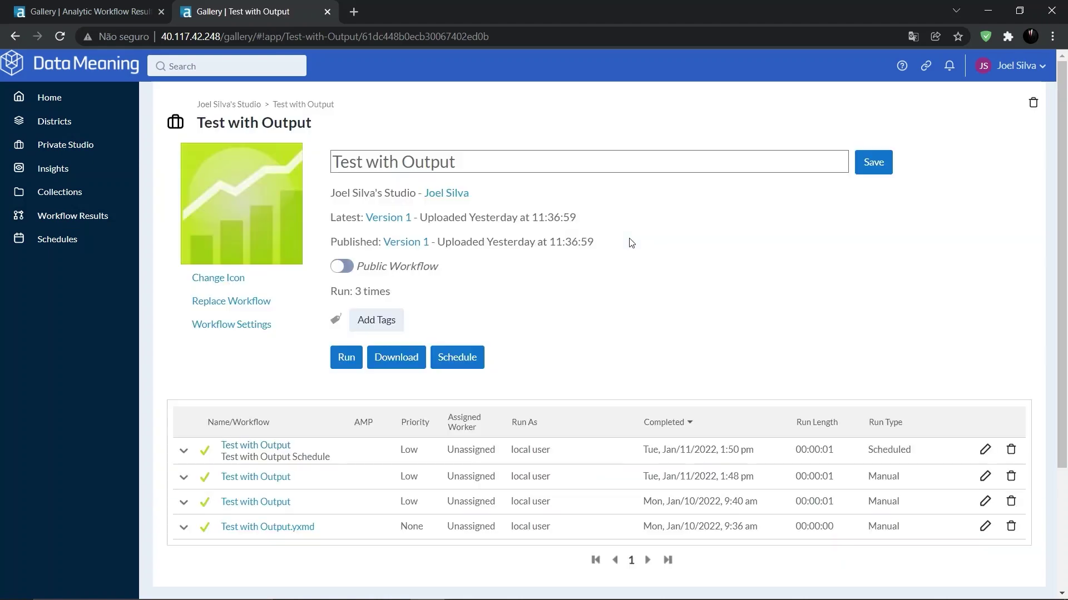
pyautogui.scroll(-3, 631, 243)
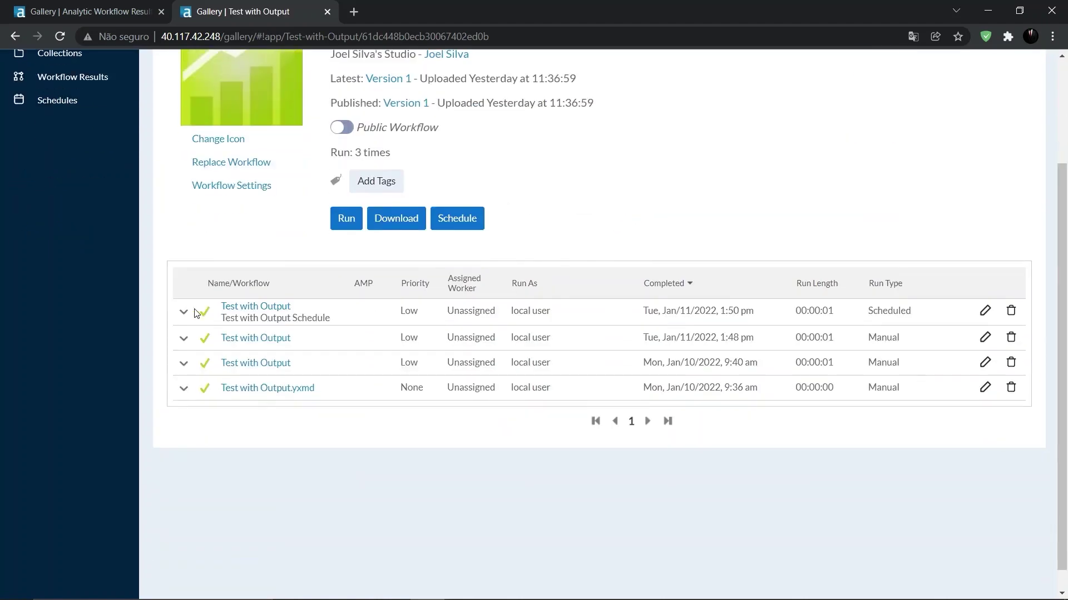
pyautogui.click(184, 313)
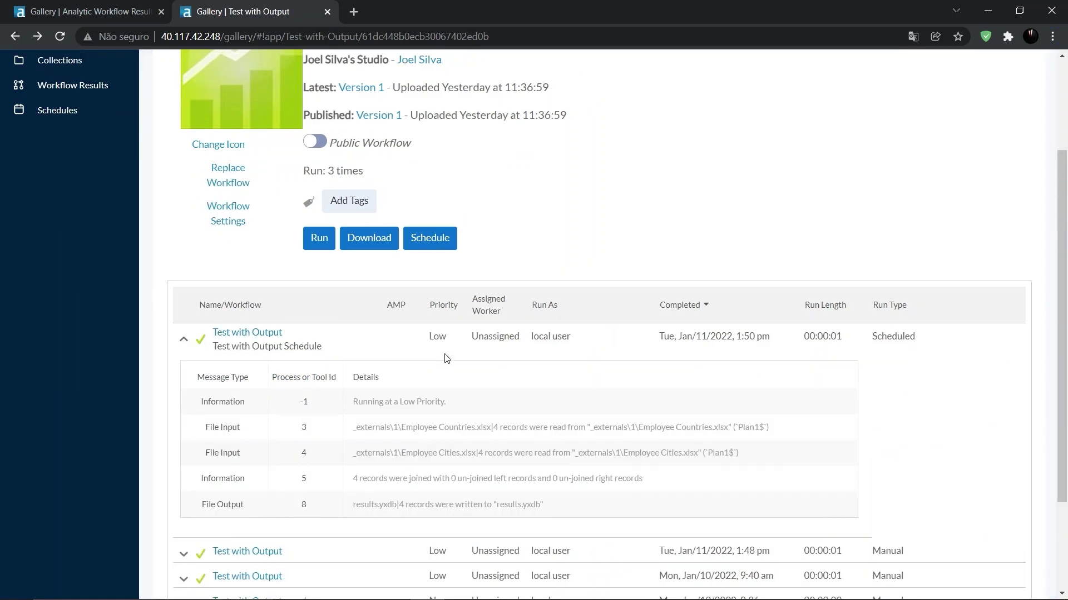
pyautogui.scroll(3, 445, 359)
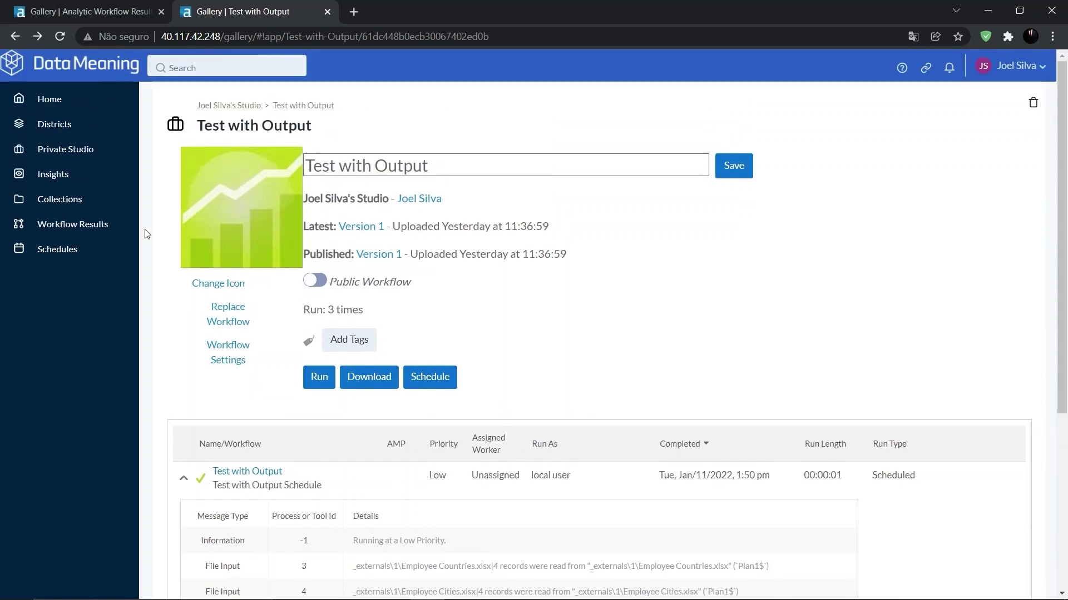
pyautogui.click(95, 207)
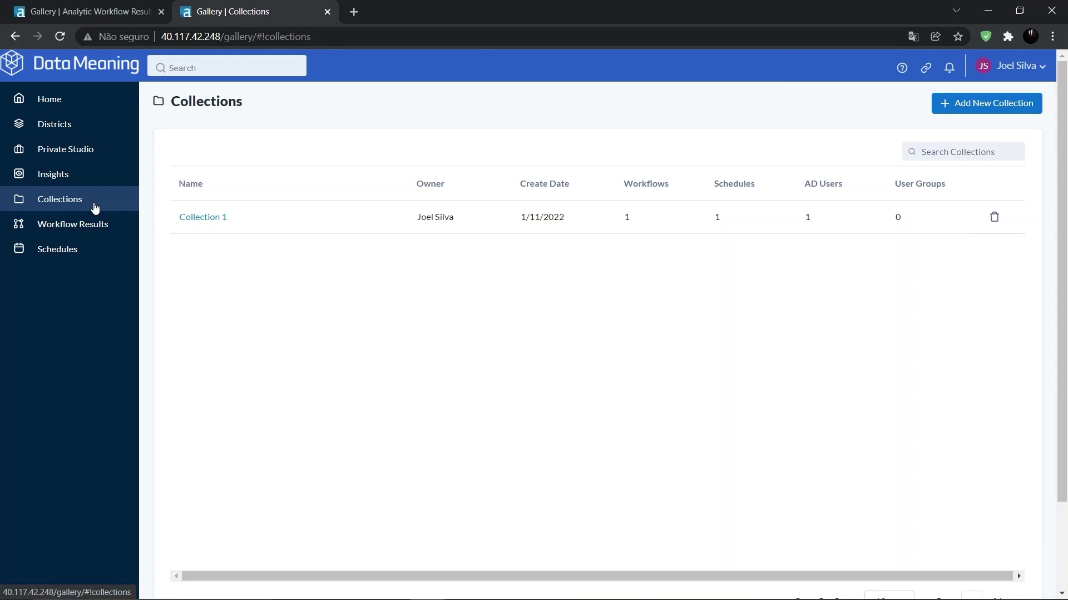
# Step: Open the Test with Output Schedule from Collection 1's Schedules list
pyautogui.click(210, 222)
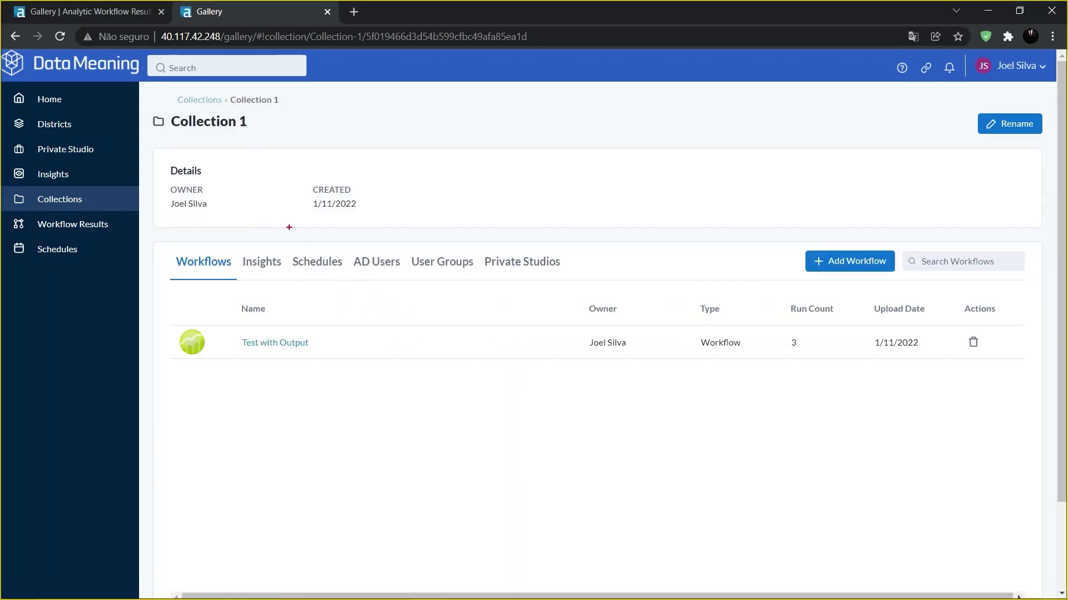
pyautogui.moveTo(286, 249); pyautogui.dragTo(348, 273)
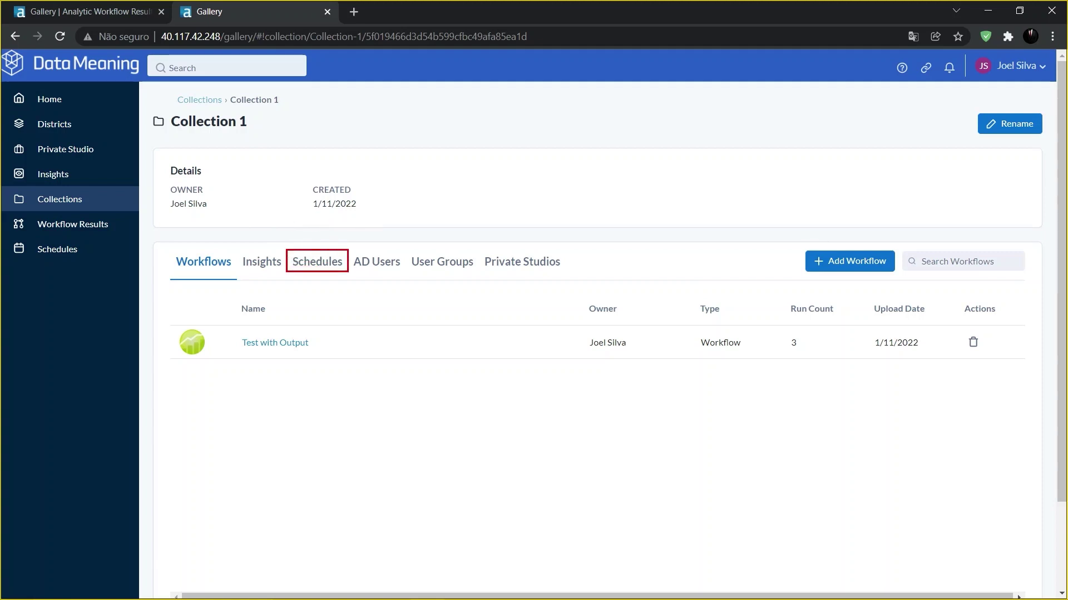
pyautogui.click(337, 270)
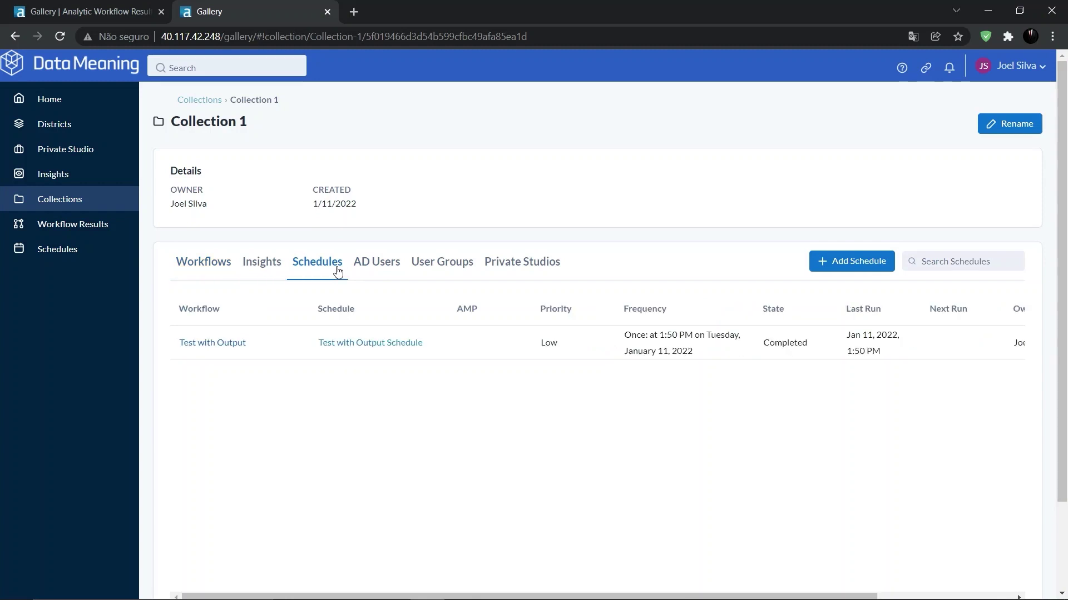
pyautogui.click(358, 343)
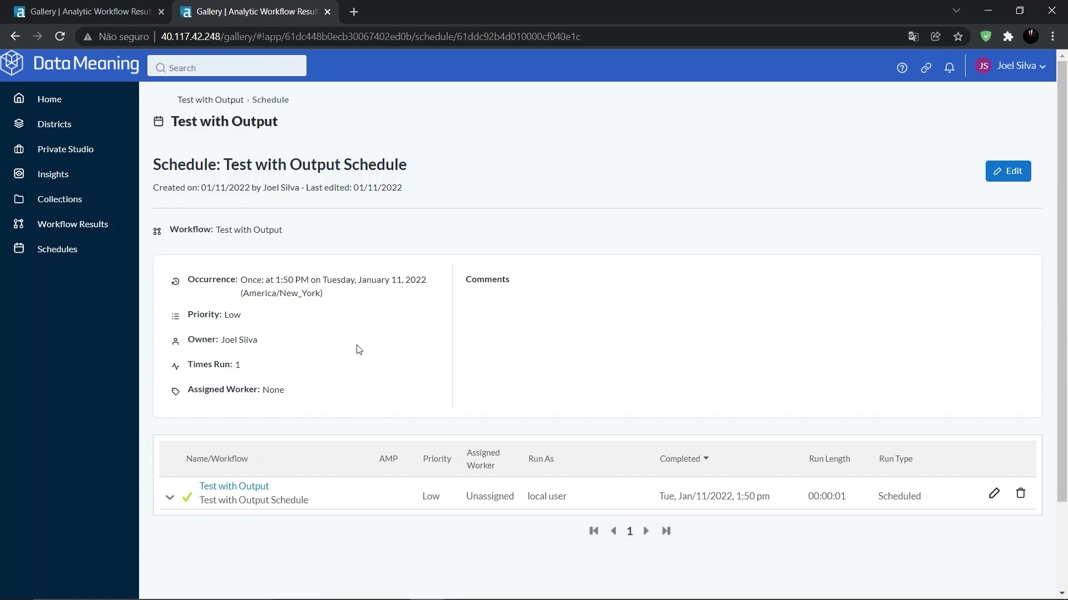
# Step: Expand the scheduled run's messages to read the 4 records written to results.yxdb
pyautogui.scroll(-1, 359, 350)
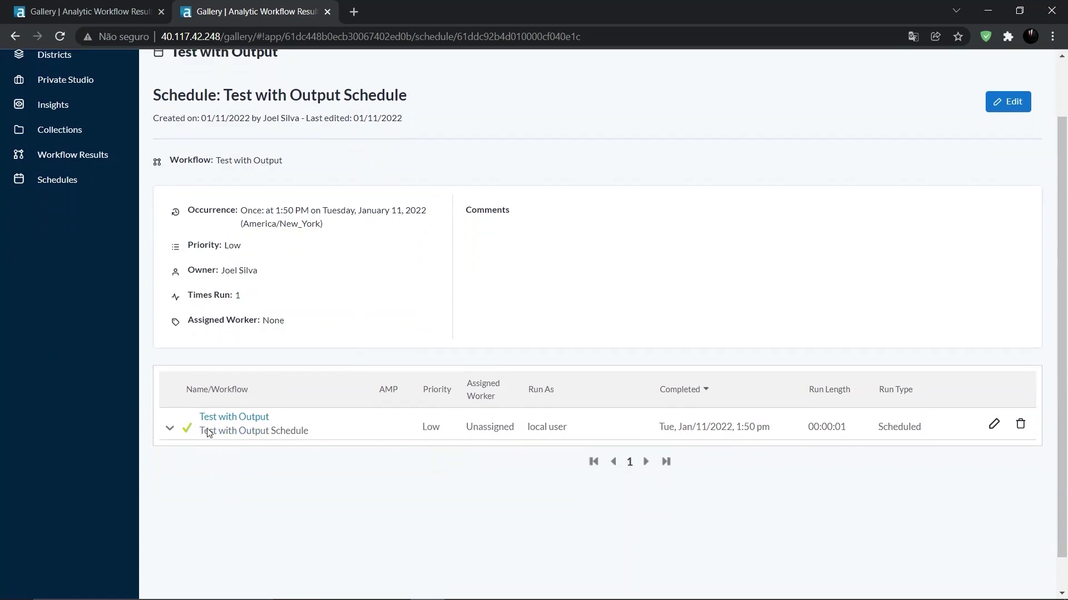
pyautogui.click(172, 432)
pyautogui.scroll(-2, 390, 439)
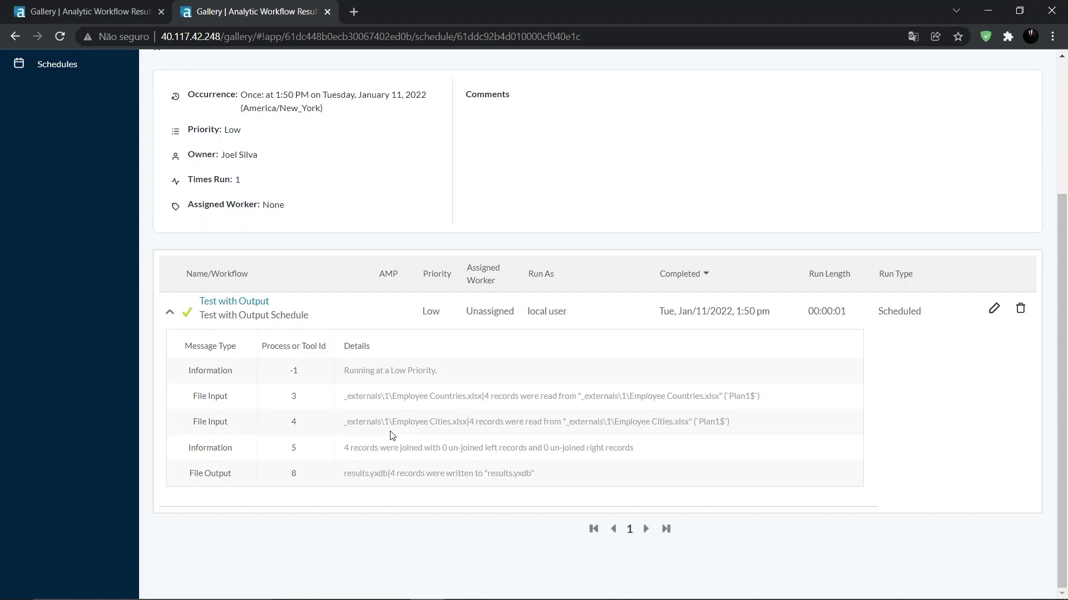
# Step: Back in Designer, run Test with Error locally and select the Join (5) connection error
pyautogui.hotkey('alt', 'Tab')
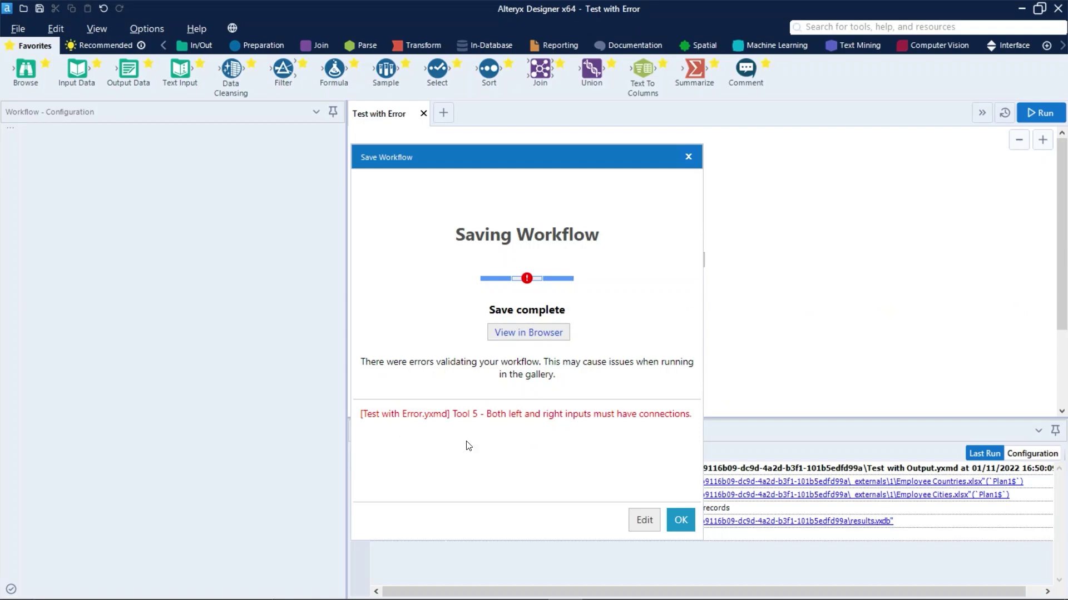
pyautogui.click(679, 520)
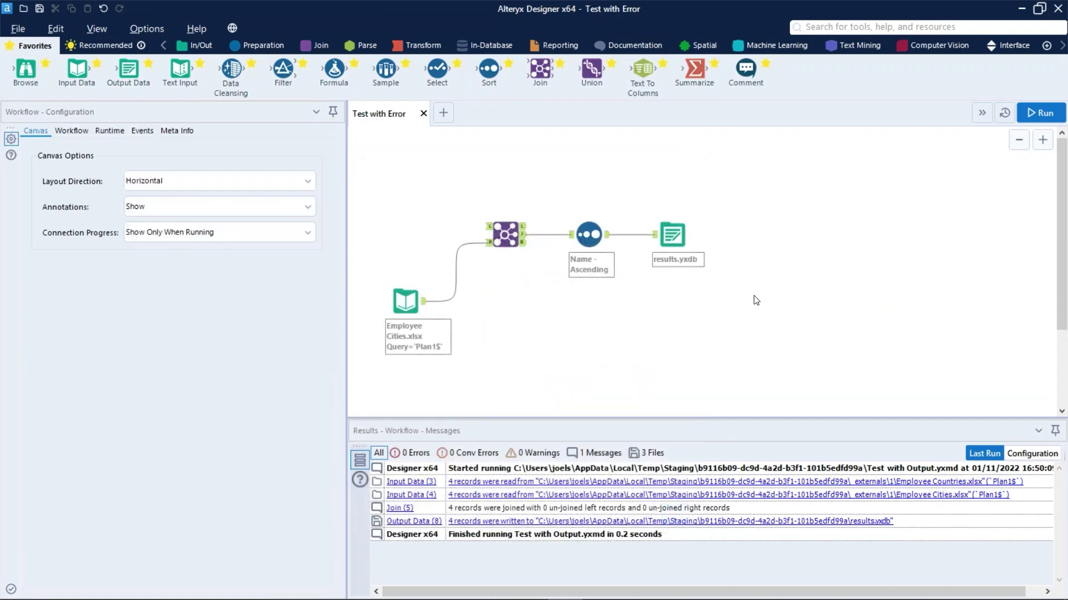
pyautogui.click(1026, 119)
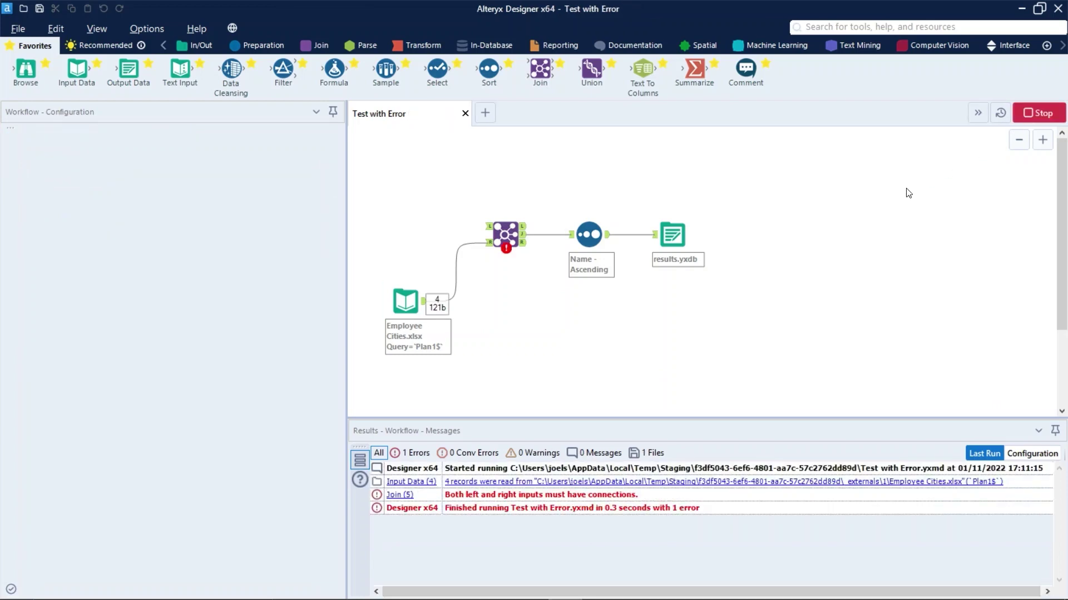
pyautogui.click(667, 497)
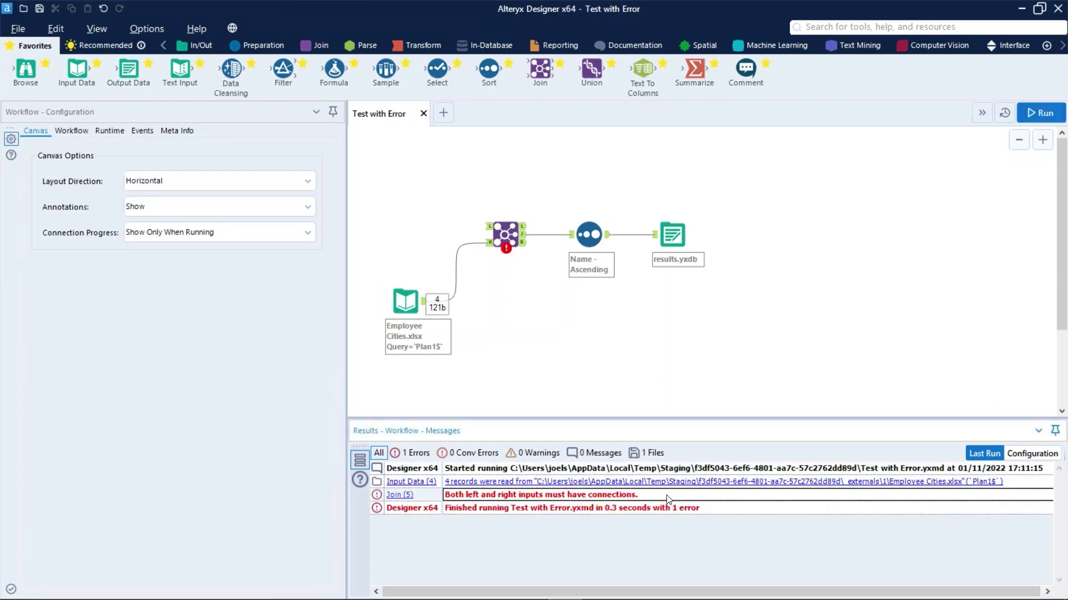